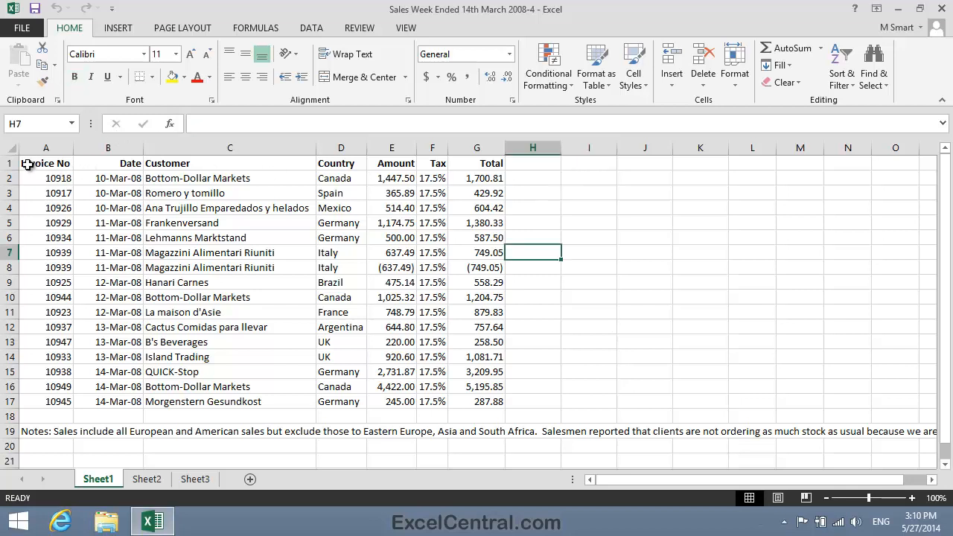
Step: Insert three blank rows above the header row of the sales table
{"action": "left_click", "coordinate": [11, 164]}
{"action": "left_click_drag", "start_coordinate": [11, 164], "coordinate": [9, 195]}
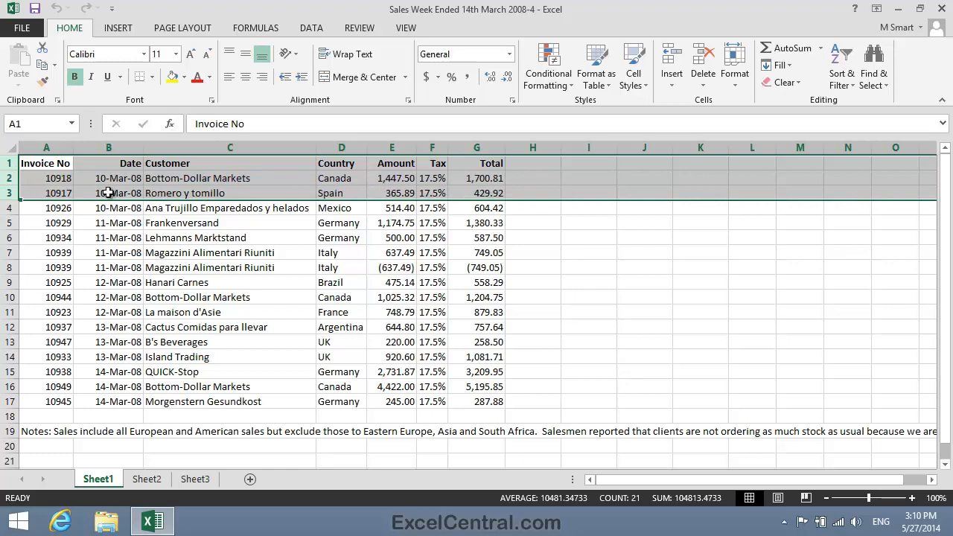
{"action": "right_click", "coordinate": [38, 181]}
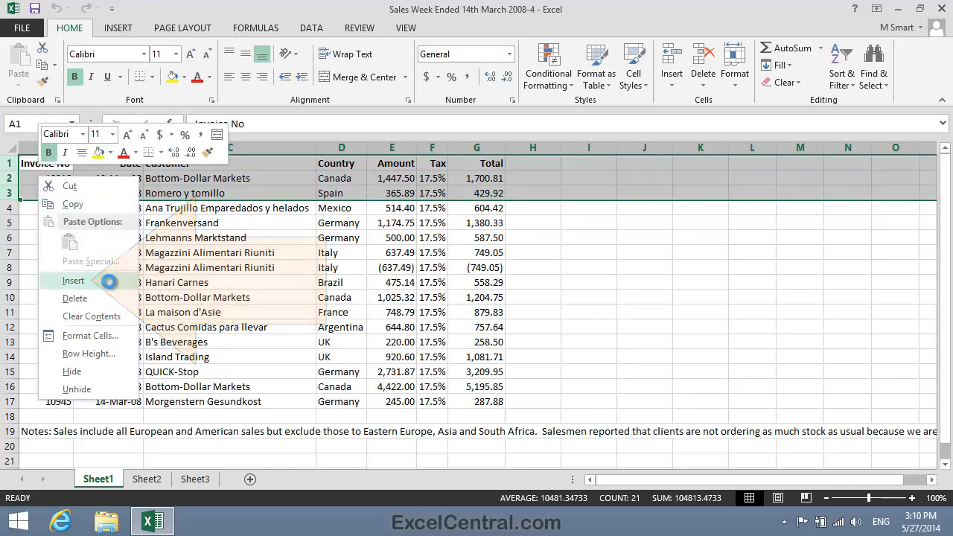
{"action": "left_click", "coordinate": [97, 280]}
{"action": "left_click", "coordinate": [689, 276]}
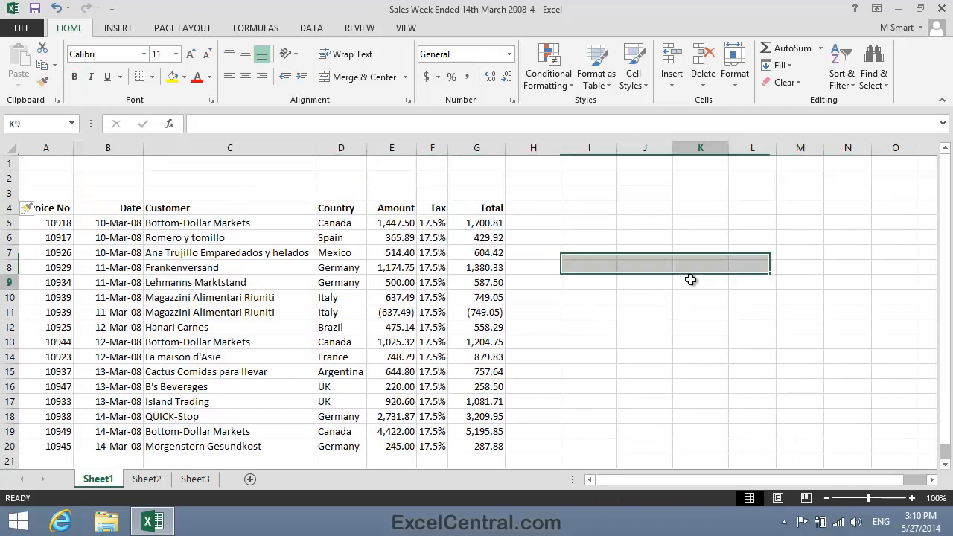
Step: Enter the title "Sales Week Ended 14th March 2008" in cell A1
{"action": "left_click", "coordinate": [49, 158]}
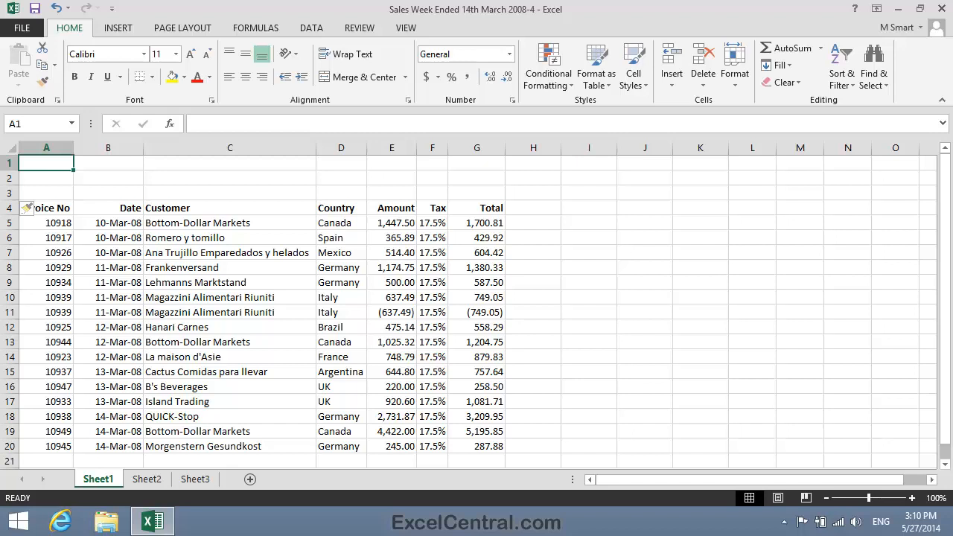
{"action": "type", "text": "Sales Week"}
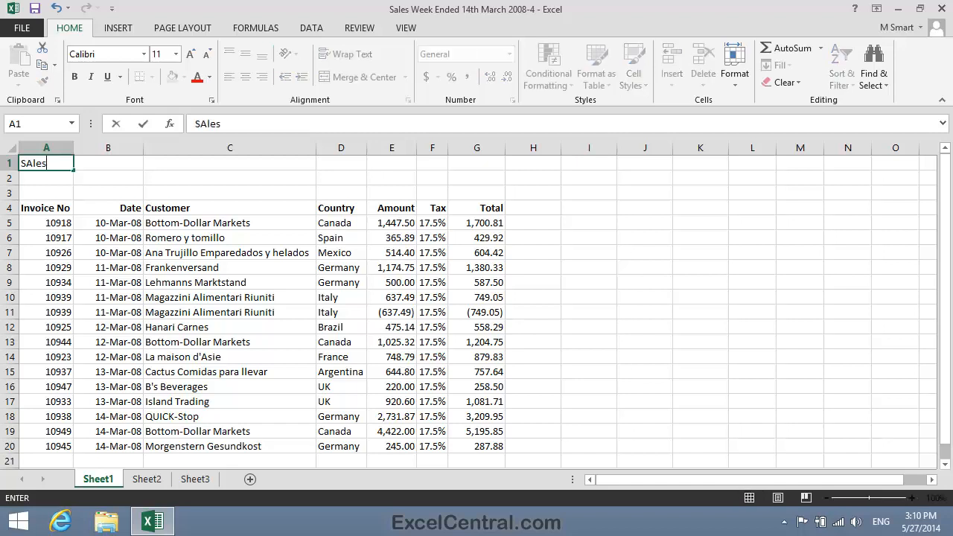
{"action": "type", "text": " Ended"}
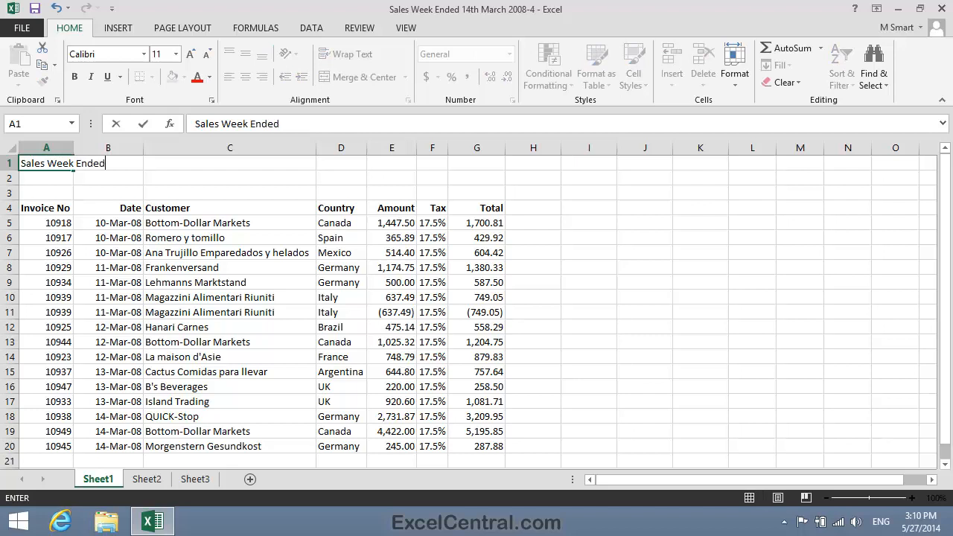
{"action": "type", "text": " 14th March 2"}
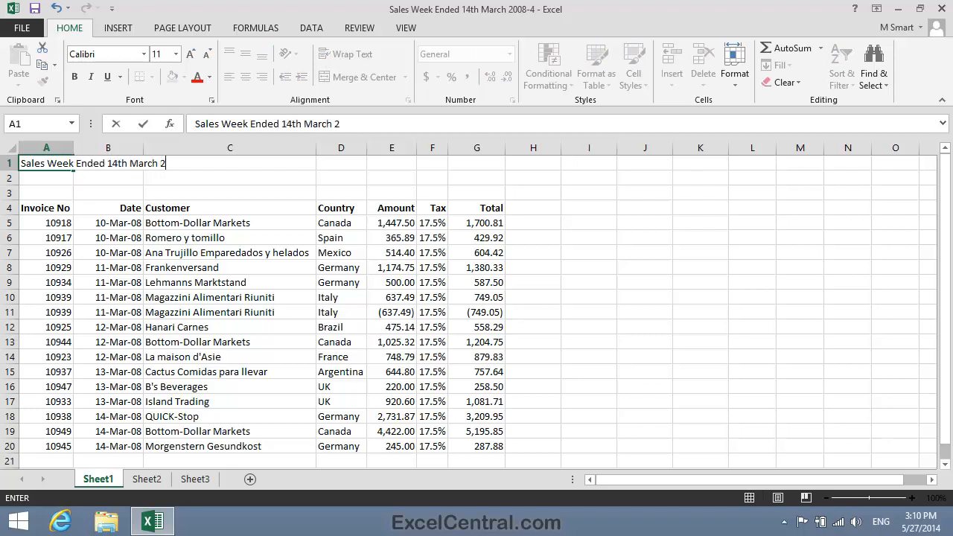
{"action": "type", "text": "008"}
{"action": "key", "text": "Return"}
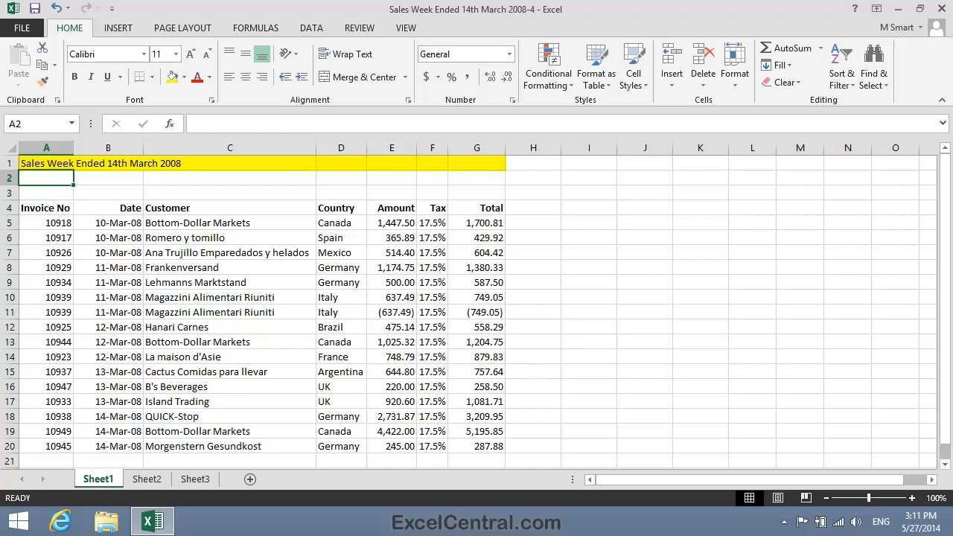
Step: Merge and center the title across cells A1:G1
{"action": "left_click", "coordinate": [24, 164]}
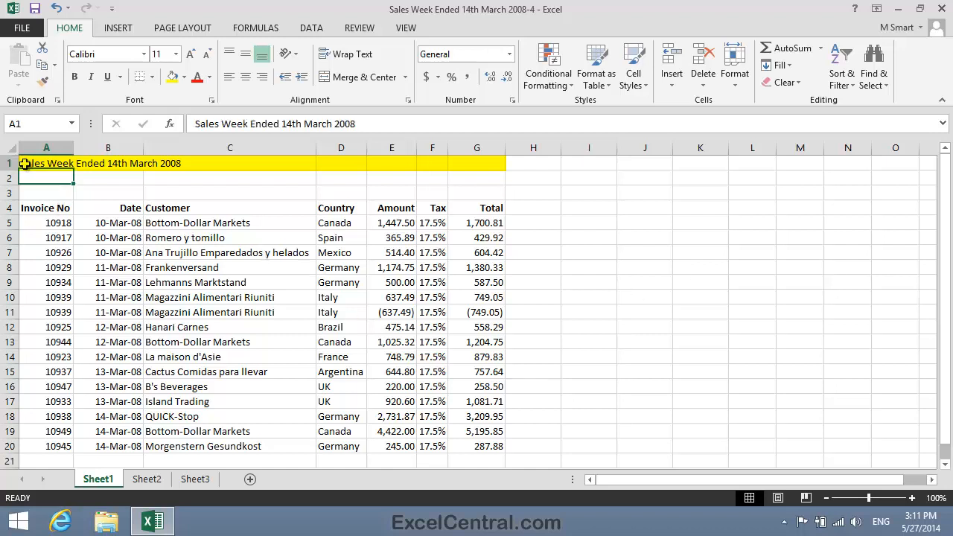
{"action": "left_click_drag", "start_coordinate": [24, 163], "coordinate": [482, 159]}
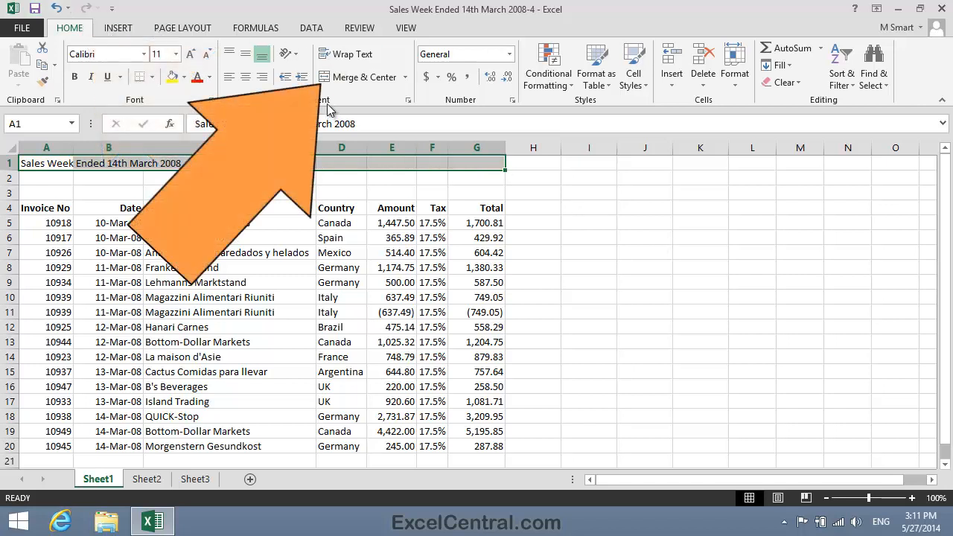
{"action": "left_click", "coordinate": [370, 77]}
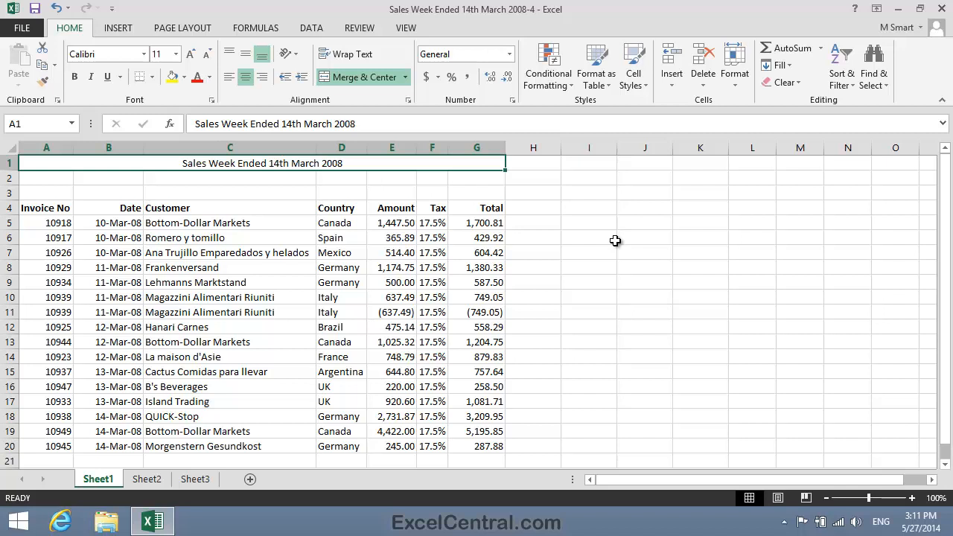
Step: Examine the long note in cell A22, following its text across the columns to its end
{"action": "left_click_drag", "start_coordinate": [943, 305], "coordinate": [945, 347]}
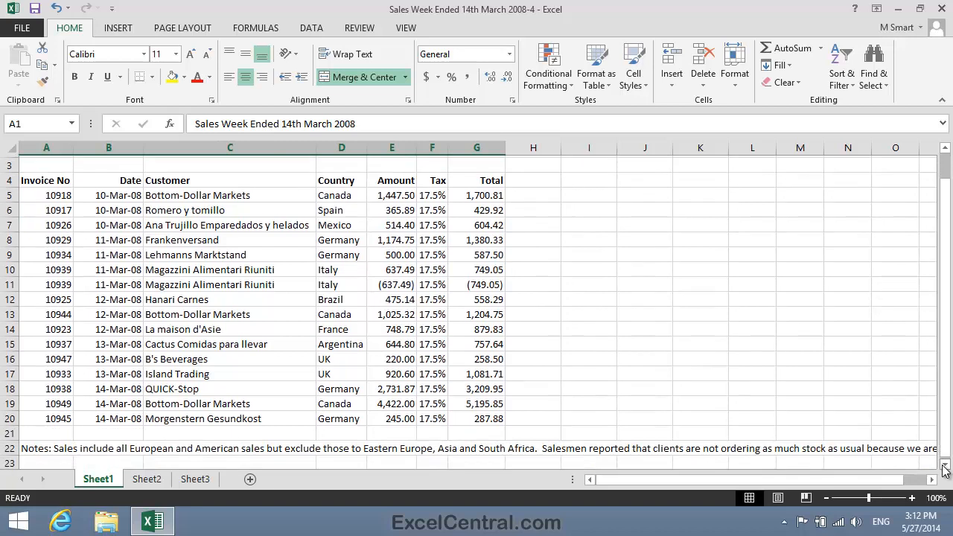
{"action": "left_click", "coordinate": [944, 466]}
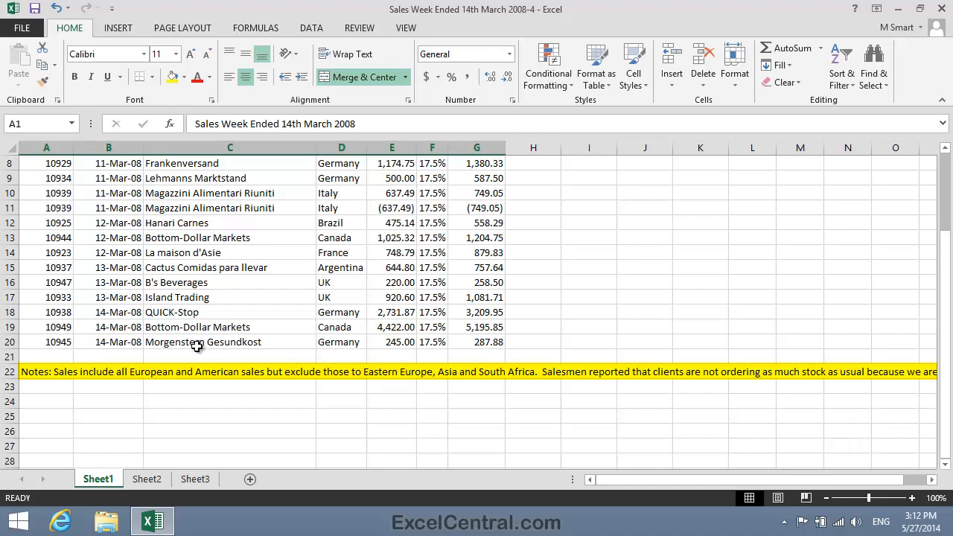
{"action": "left_click", "coordinate": [70, 370]}
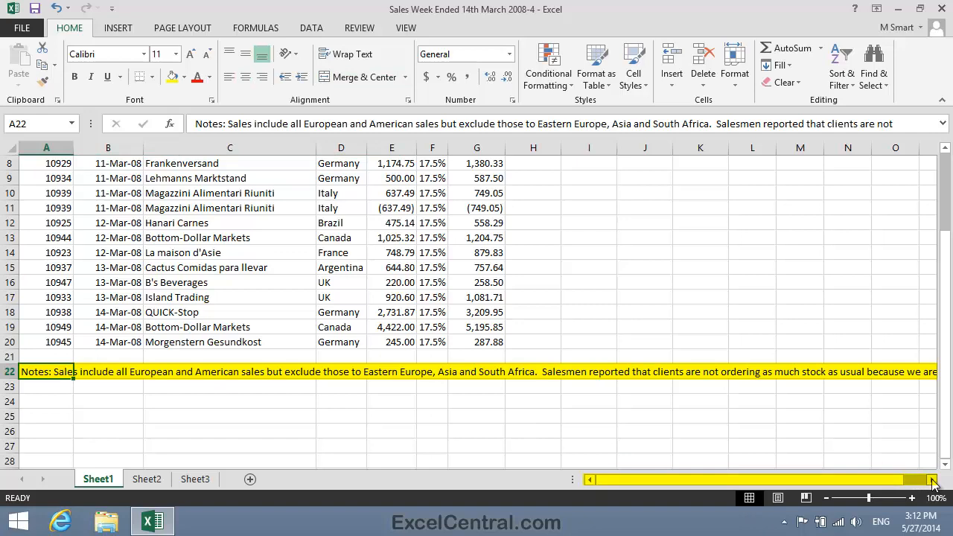
{"action": "left_click", "coordinate": [932, 483]}
{"action": "left_click", "coordinate": [933, 482]}
{"action": "left_click", "coordinate": [933, 482]}
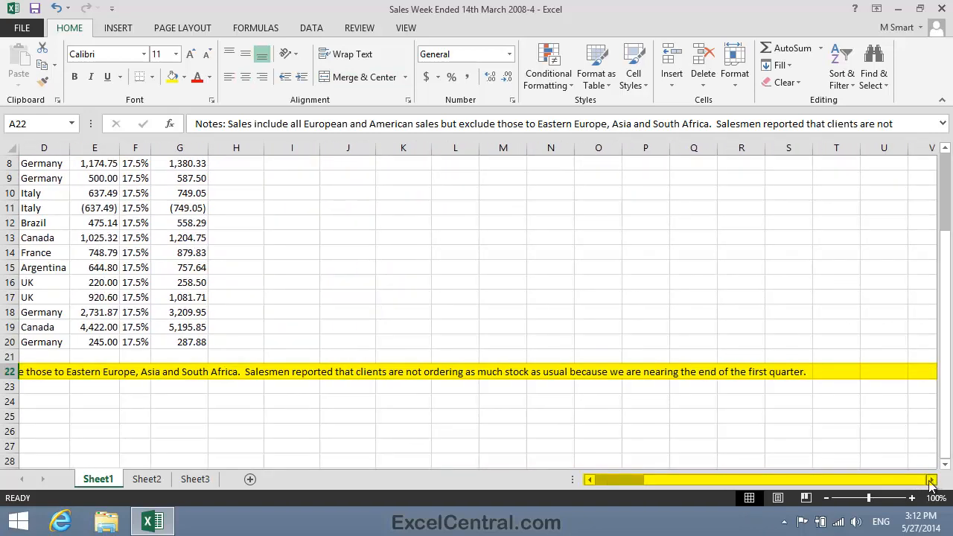
{"action": "left_click", "coordinate": [594, 480]}
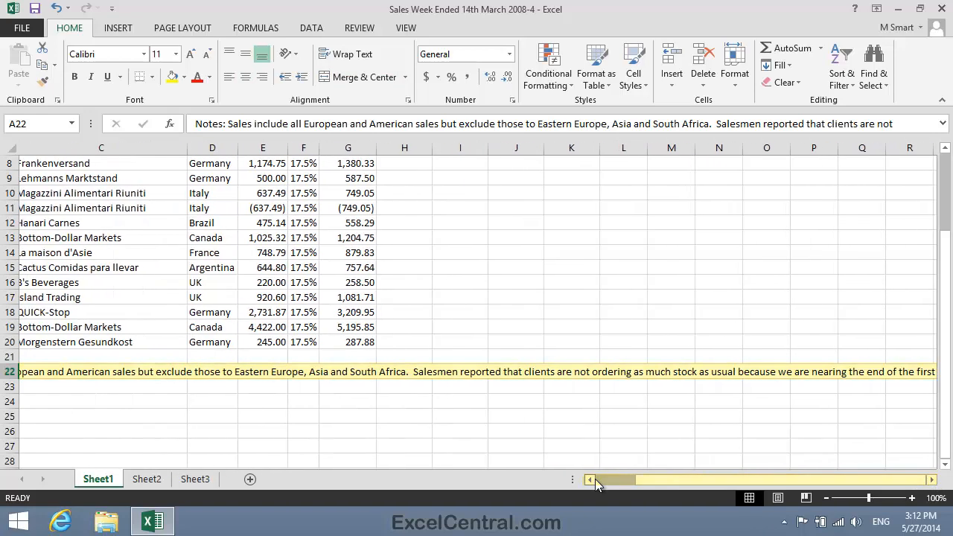
{"action": "left_click", "coordinate": [594, 480]}
{"action": "left_click", "coordinate": [593, 479]}
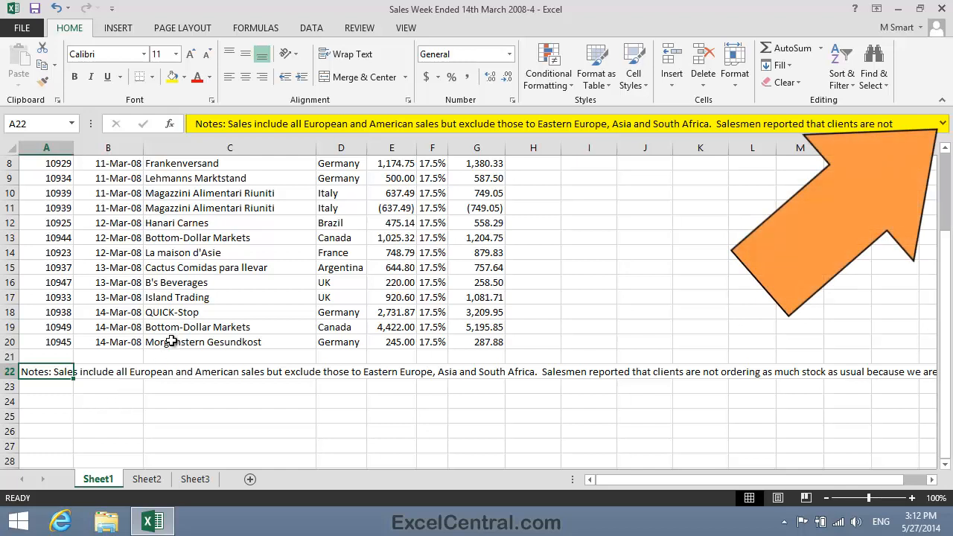
Step: Expand and enlarge the formula bar to read the full note in A22, and collapse it back to one line
{"action": "left_click", "coordinate": [942, 124]}
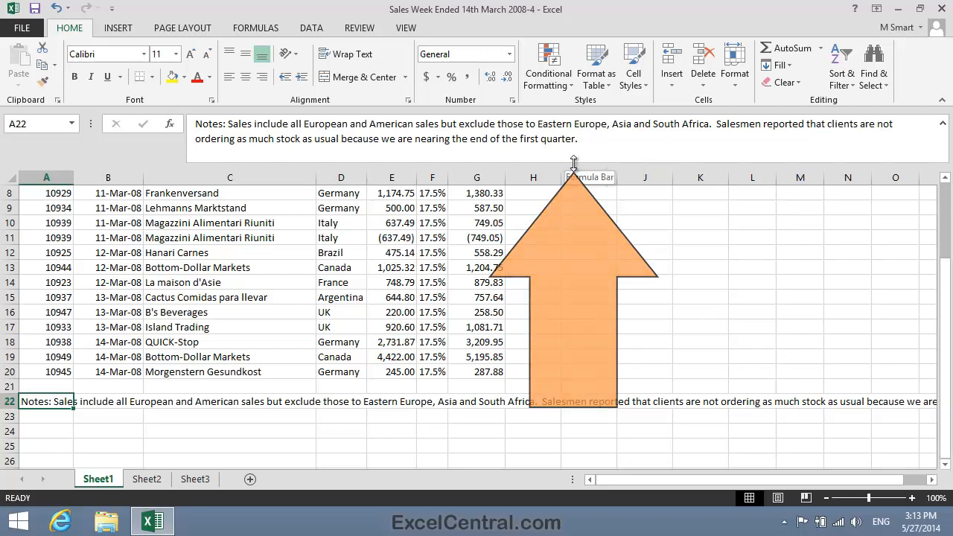
{"action": "left_click_drag", "start_coordinate": [573, 163], "coordinate": [584, 333]}
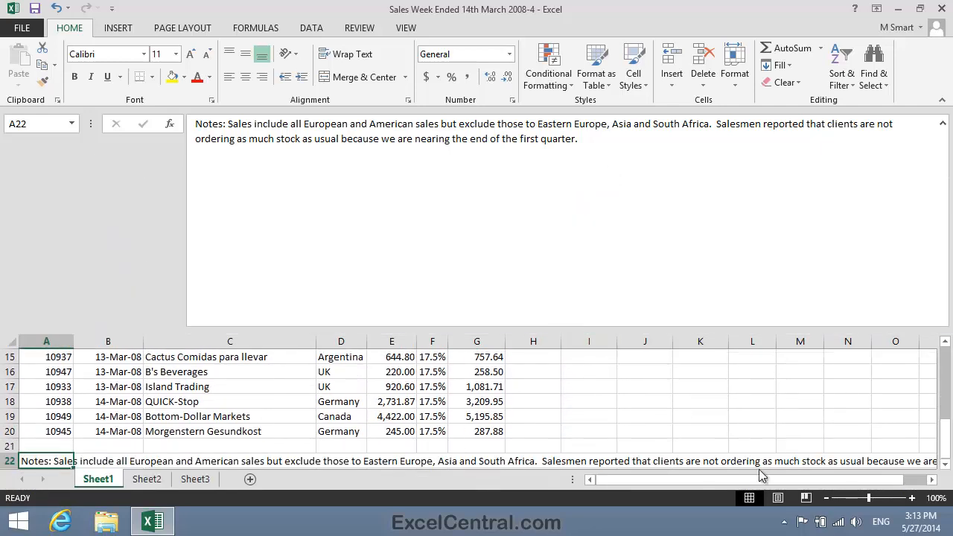
{"action": "left_click_drag", "start_coordinate": [662, 330], "coordinate": [662, 171]}
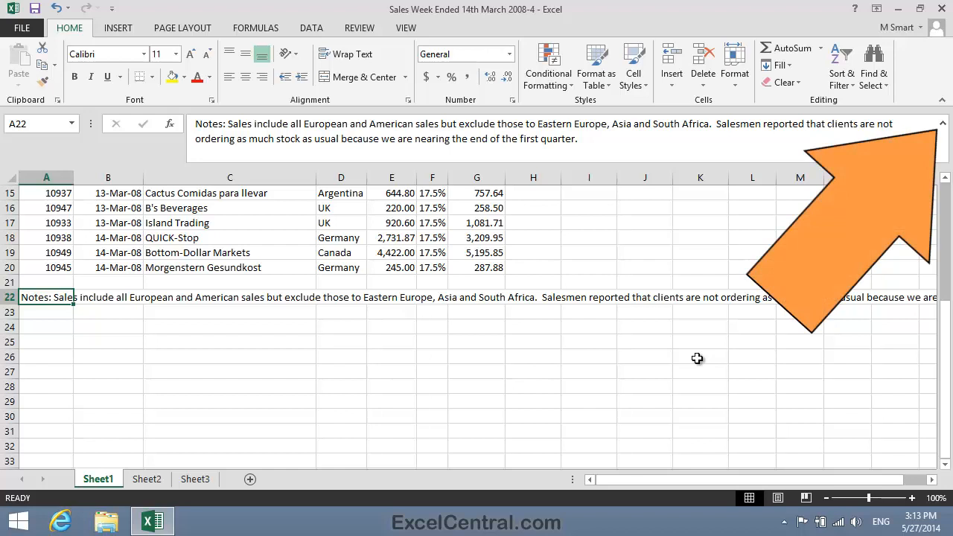
{"action": "left_click", "coordinate": [942, 127]}
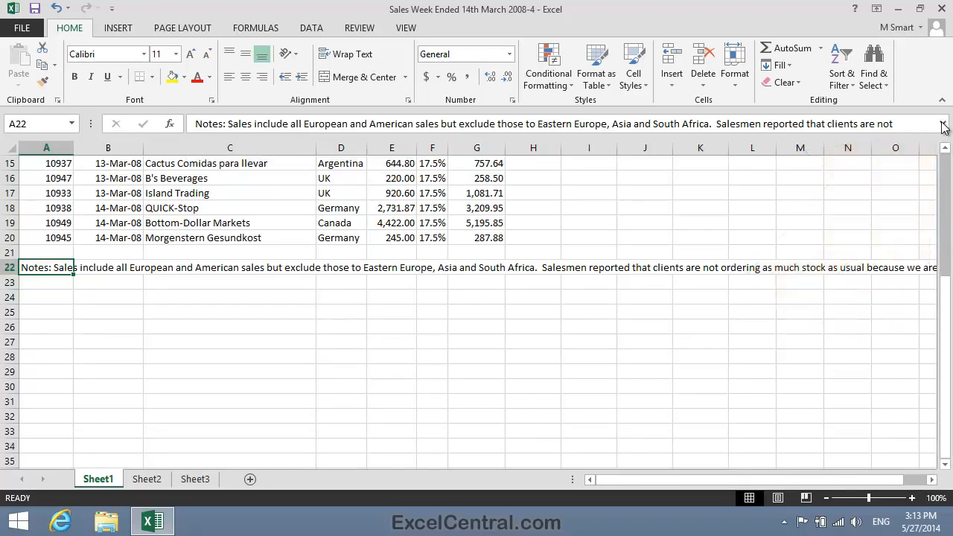
{"action": "left_click", "coordinate": [942, 127]}
{"action": "left_click", "coordinate": [942, 126]}
{"action": "left_click", "coordinate": [942, 125]}
{"action": "left_click", "coordinate": [942, 125]}
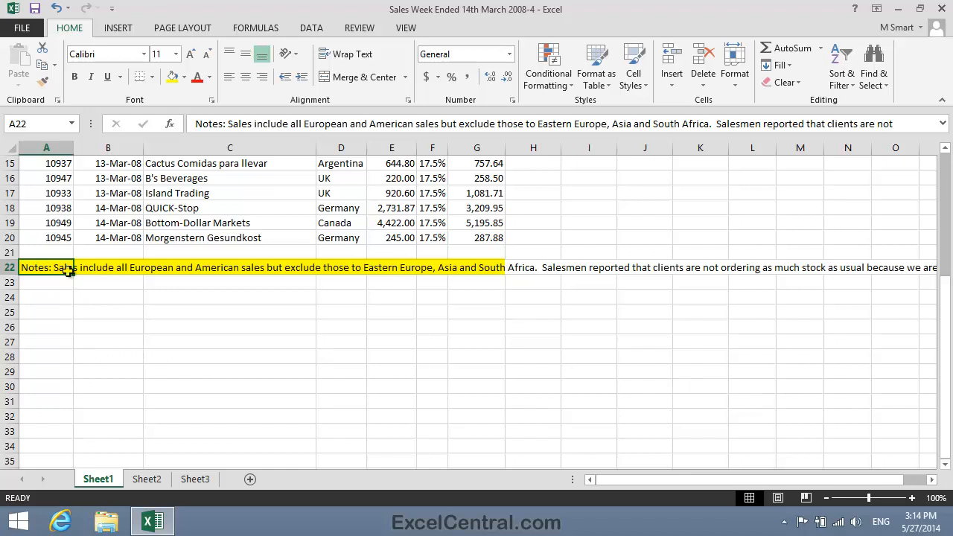
Step: Merge cells A22:G22 containing the note, using Merge Cells without centering the text
{"action": "left_click_drag", "start_coordinate": [64, 268], "coordinate": [492, 266]}
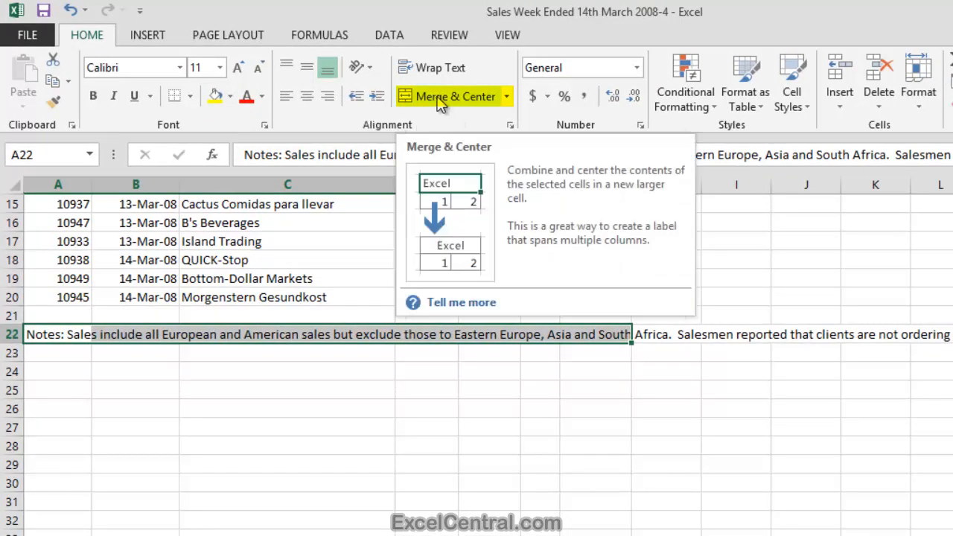
{"action": "left_click", "coordinate": [506, 98]}
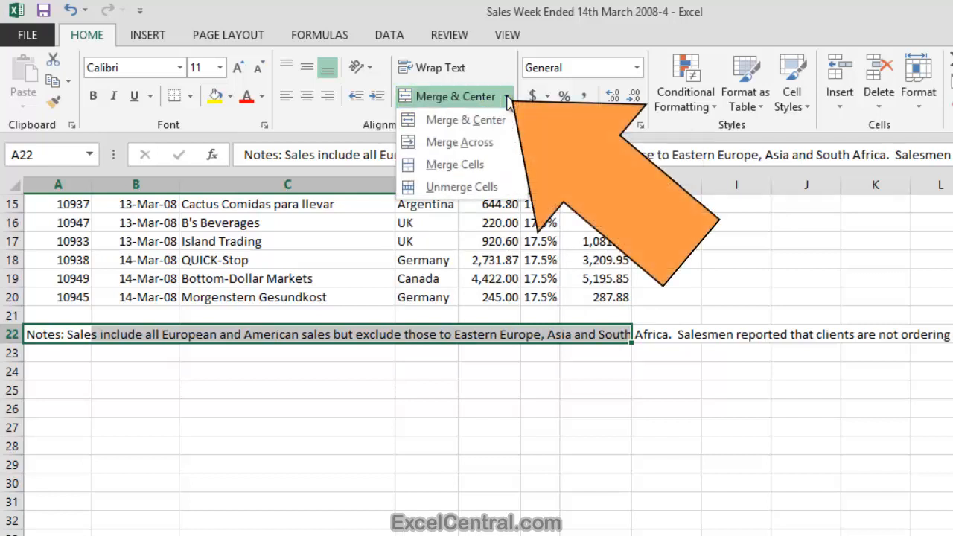
{"action": "left_click", "coordinate": [484, 165]}
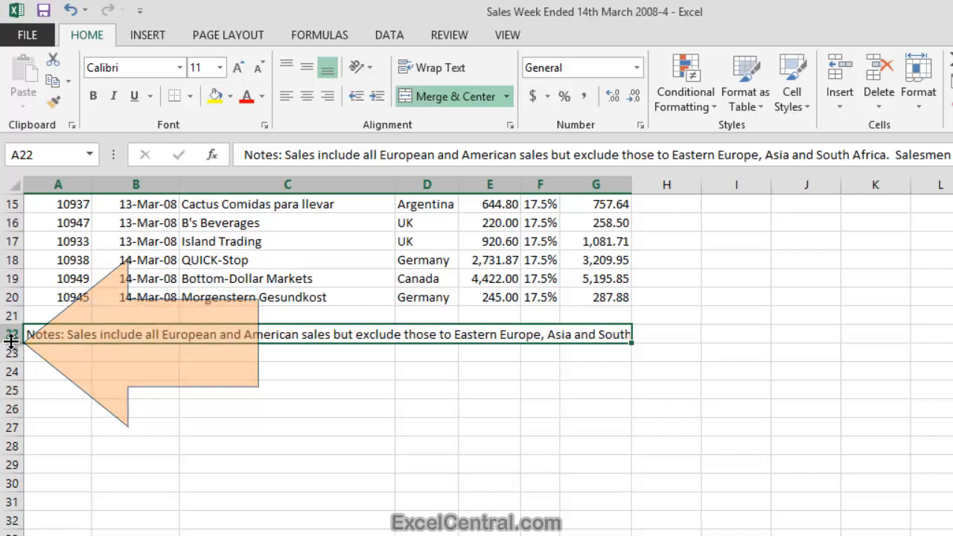
Step: Increase the height of row 22 to hold several lines and wrap the note text within the merged cell
{"action": "left_click_drag", "start_coordinate": [11, 341], "coordinate": [9, 390]}
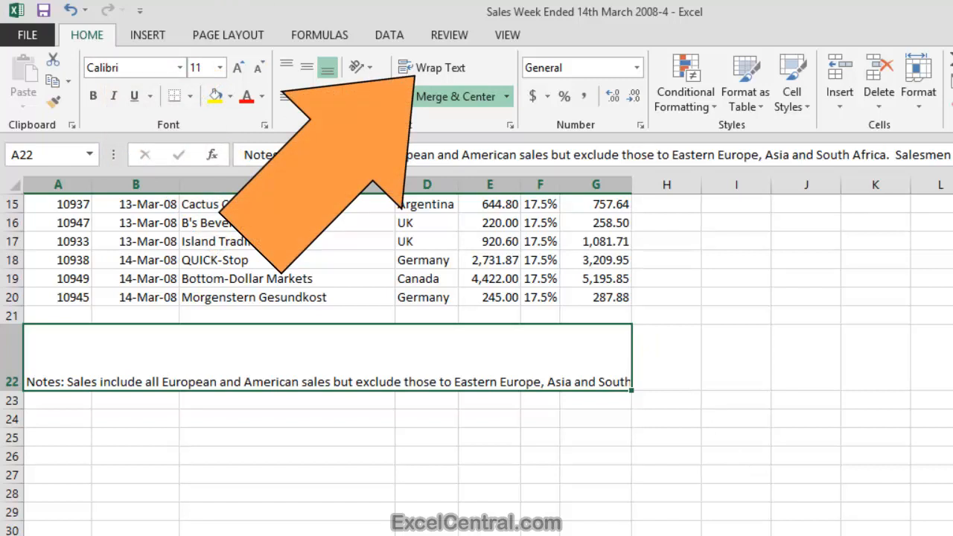
{"action": "left_click", "coordinate": [461, 71]}
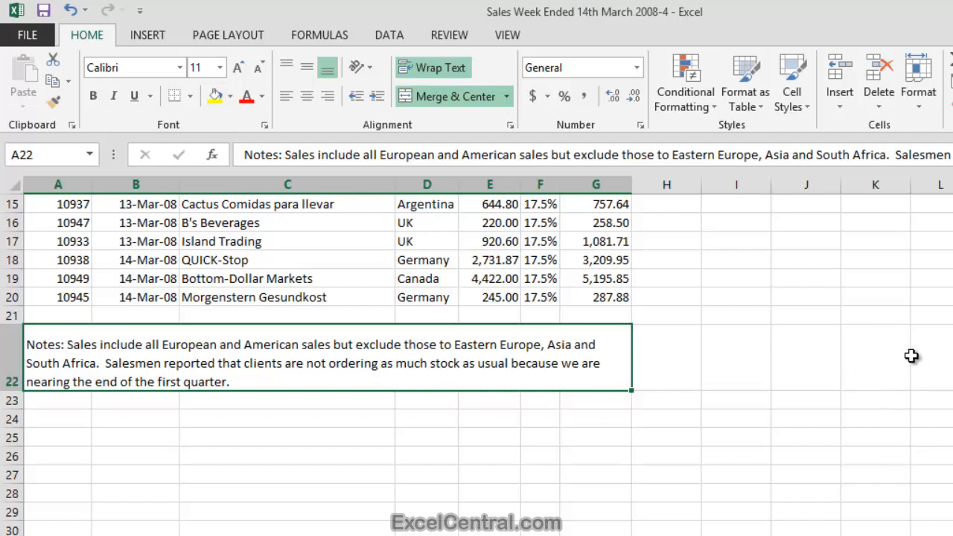
{"action": "left_click_drag", "start_coordinate": [13, 390], "coordinate": [13, 431]}
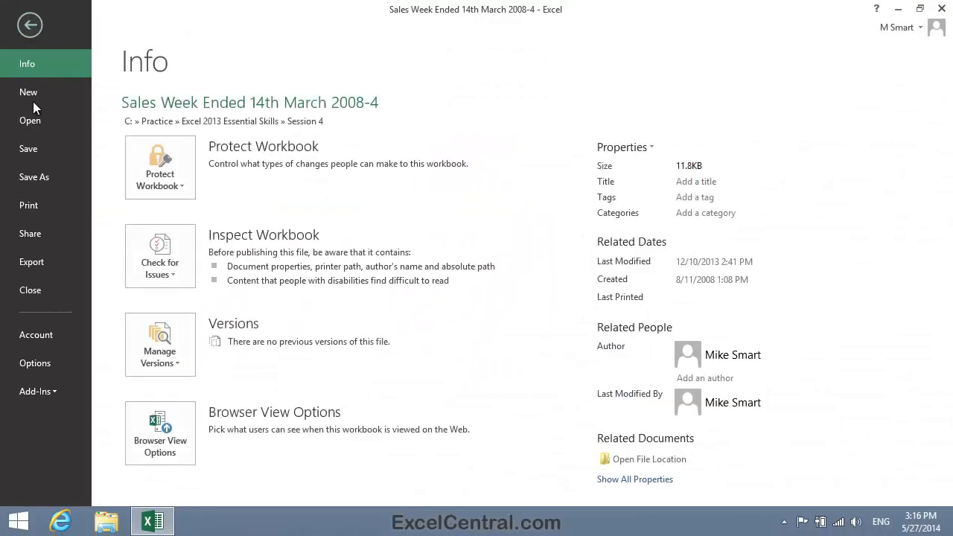
Step: Save the workbook as "Sales Week Ended 14th March 2008-5" in the Excel 2013 Essential Skills folder
{"action": "left_click", "coordinate": [33, 177]}
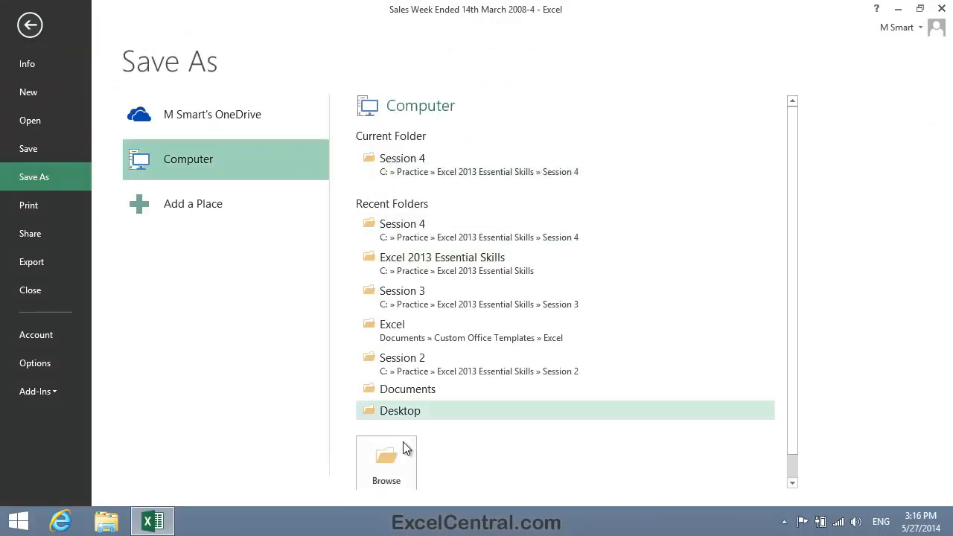
{"action": "left_click", "coordinate": [387, 460]}
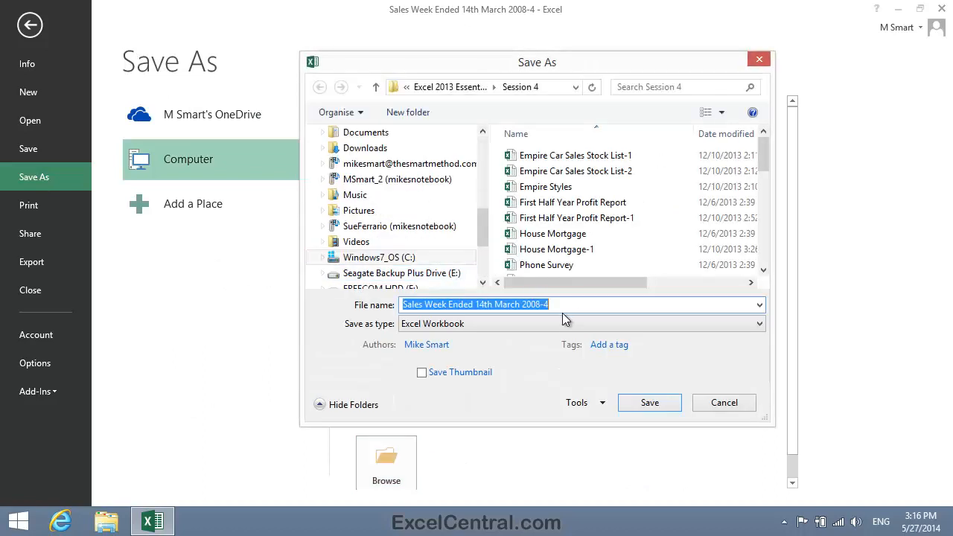
{"action": "left_click", "coordinate": [560, 306]}
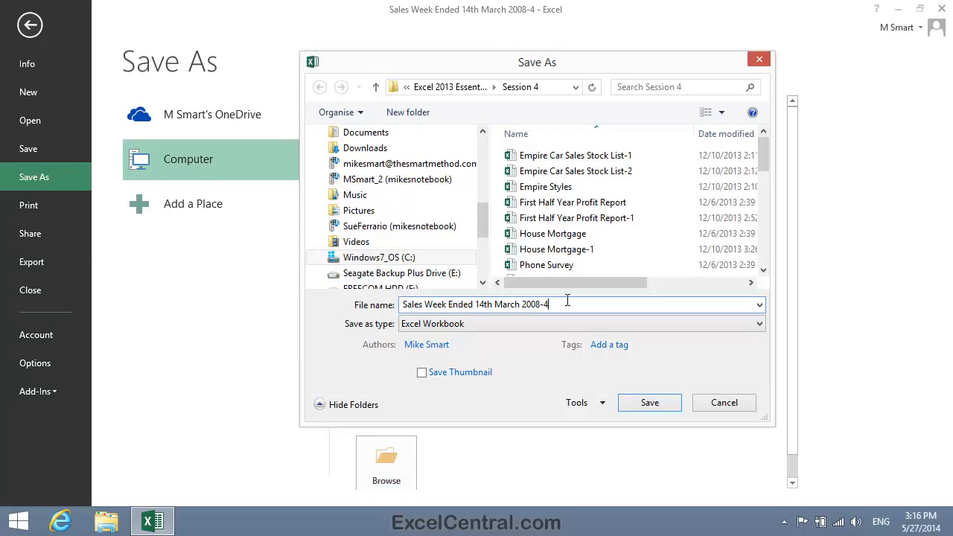
{"action": "key", "text": "BackSpace"}
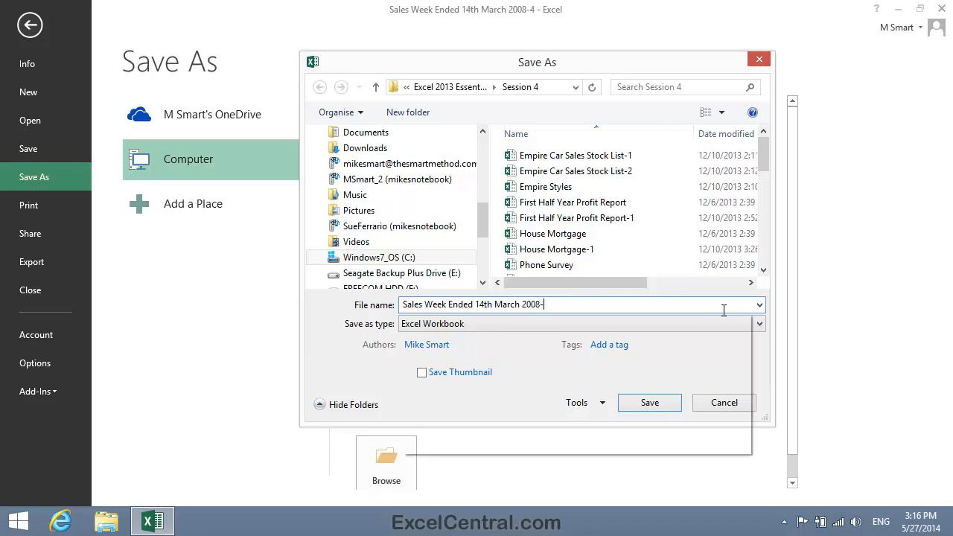
{"action": "type", "text": "5"}
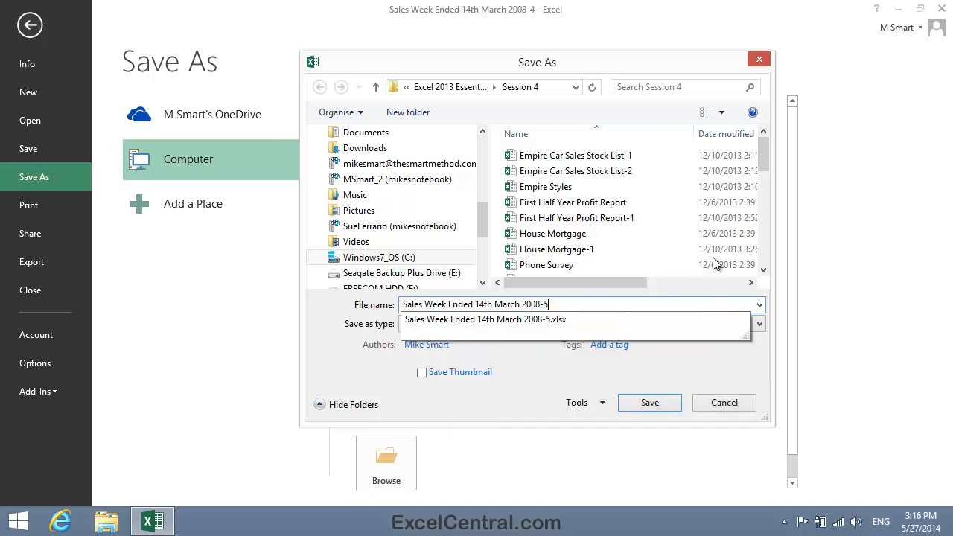
{"action": "left_click", "coordinate": [454, 87]}
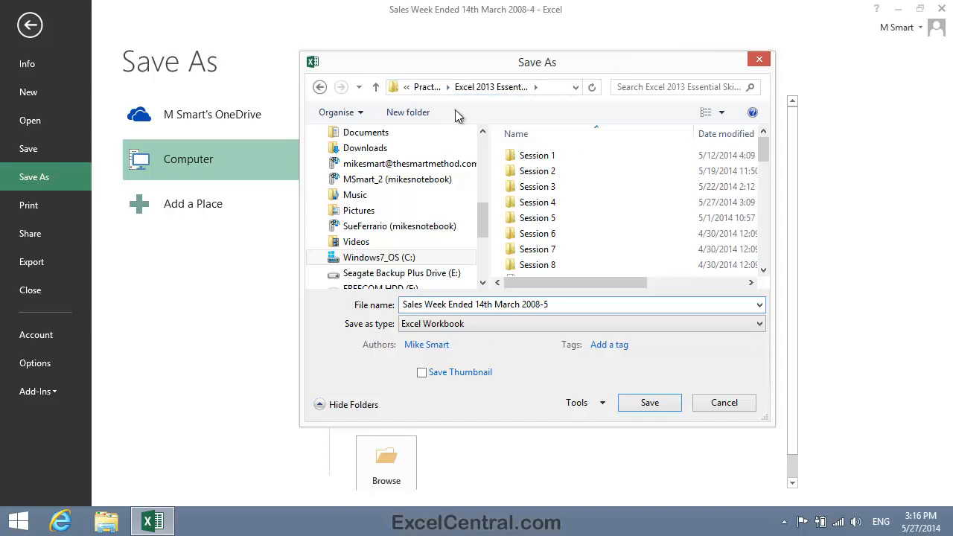
{"action": "left_click", "coordinate": [655, 404]}
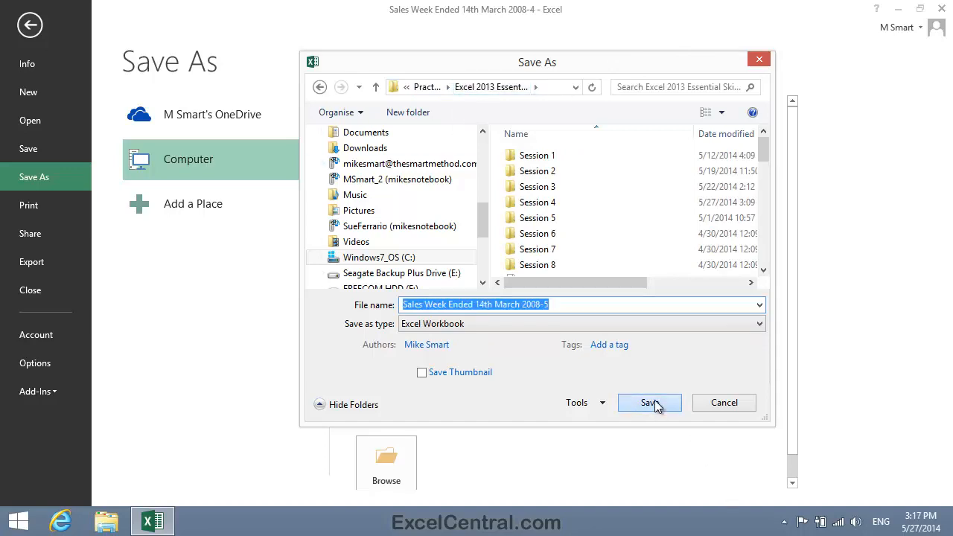